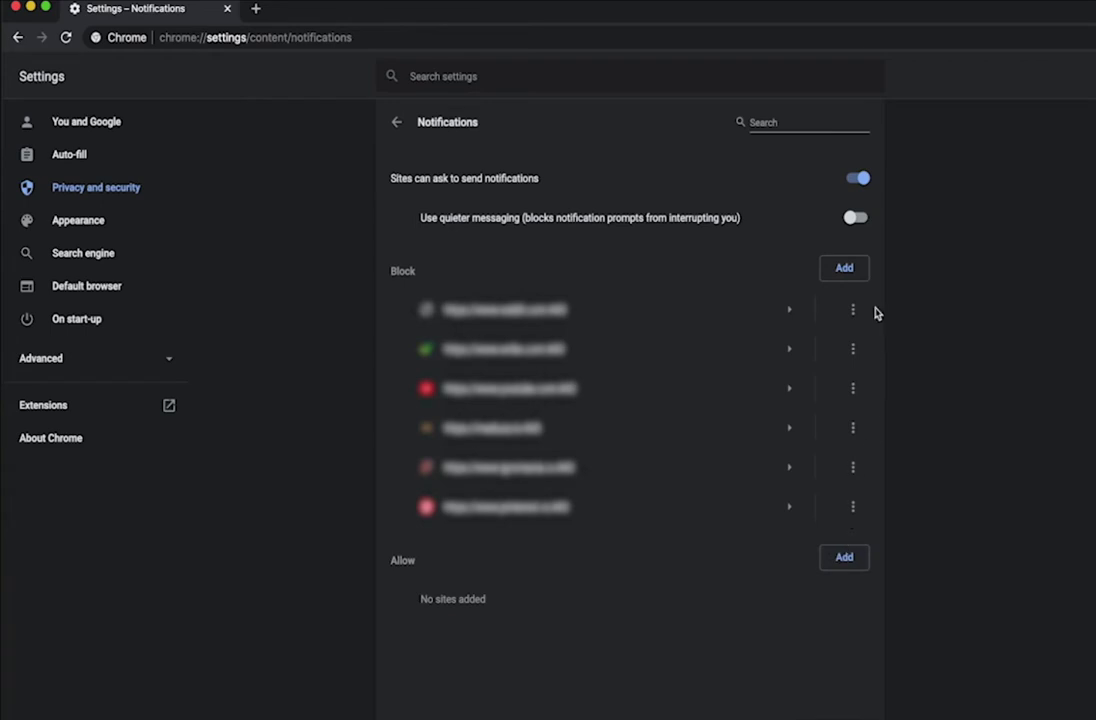
Turn off the option that lets sites ask to send notifications.
left_click(859, 180)
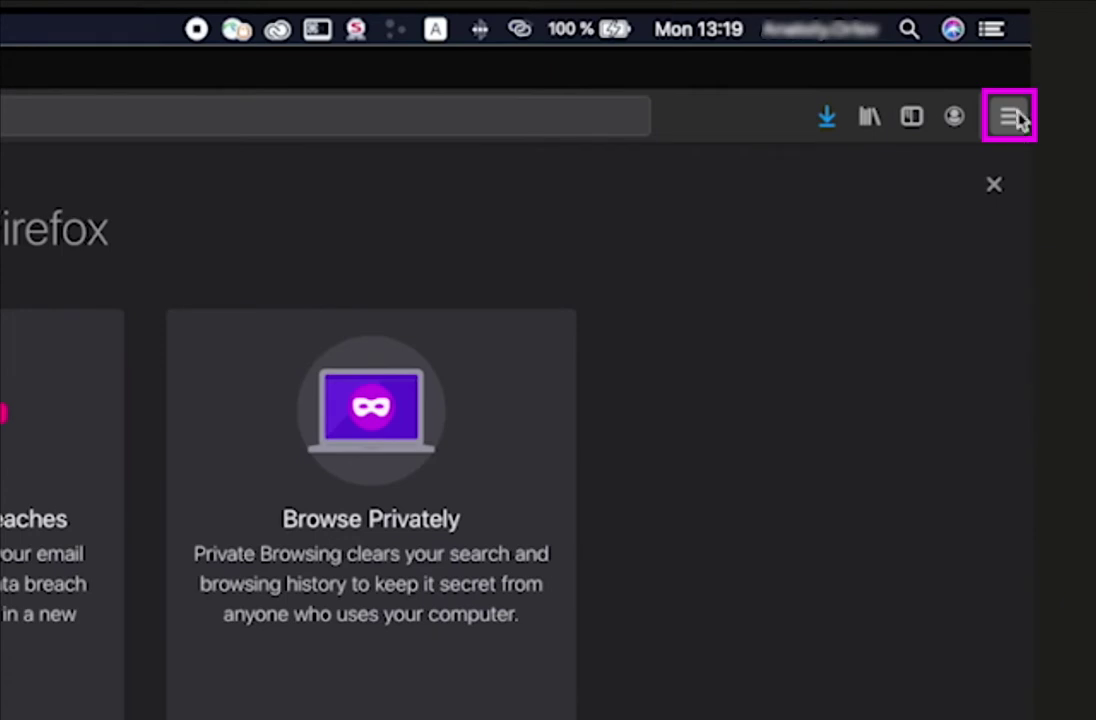
In Firefox, open the notification permission settings in the Privacy & Security preferences.
left_click(1011, 119)
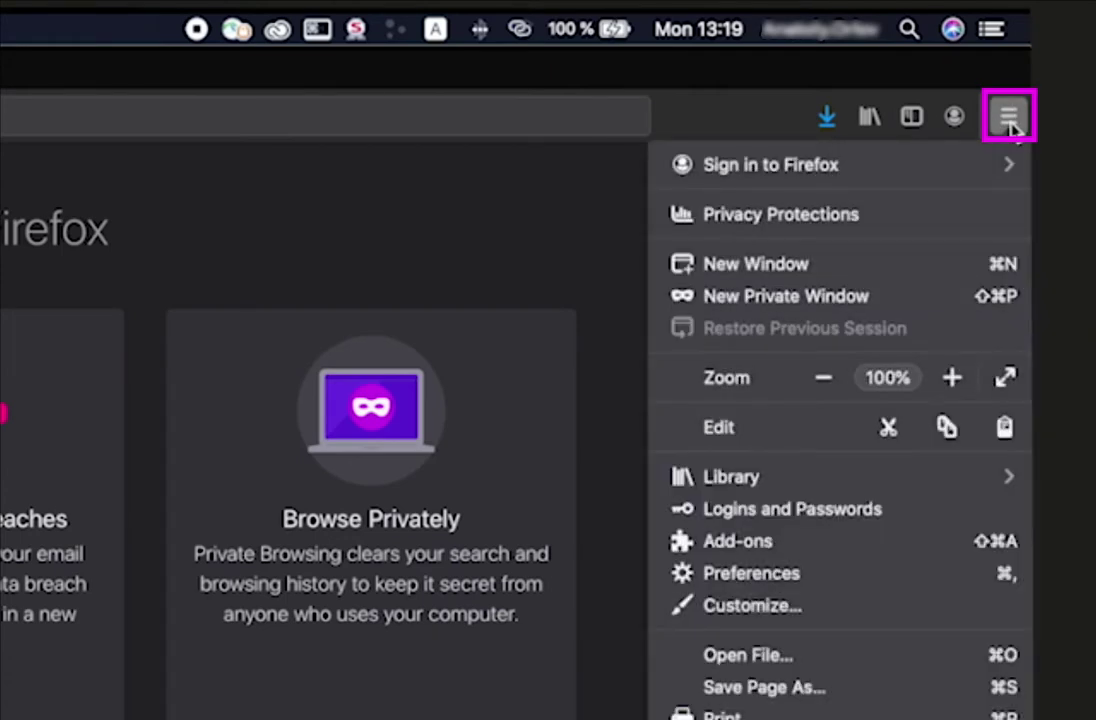
left_click(790, 575)
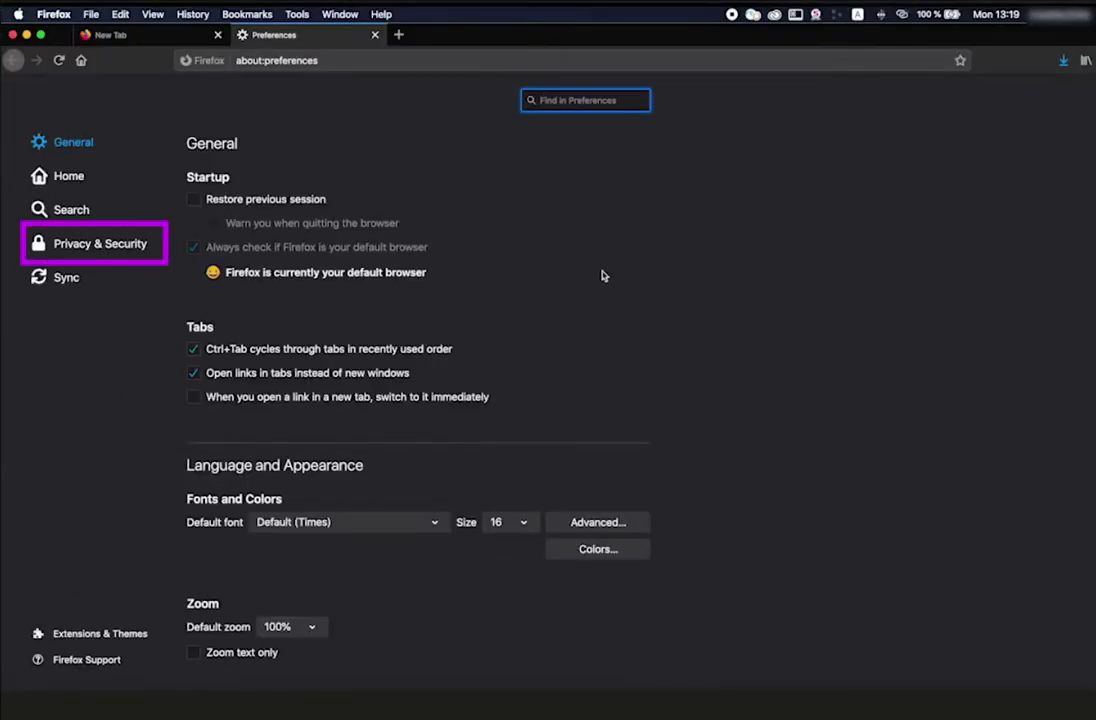
left_click(112, 254)
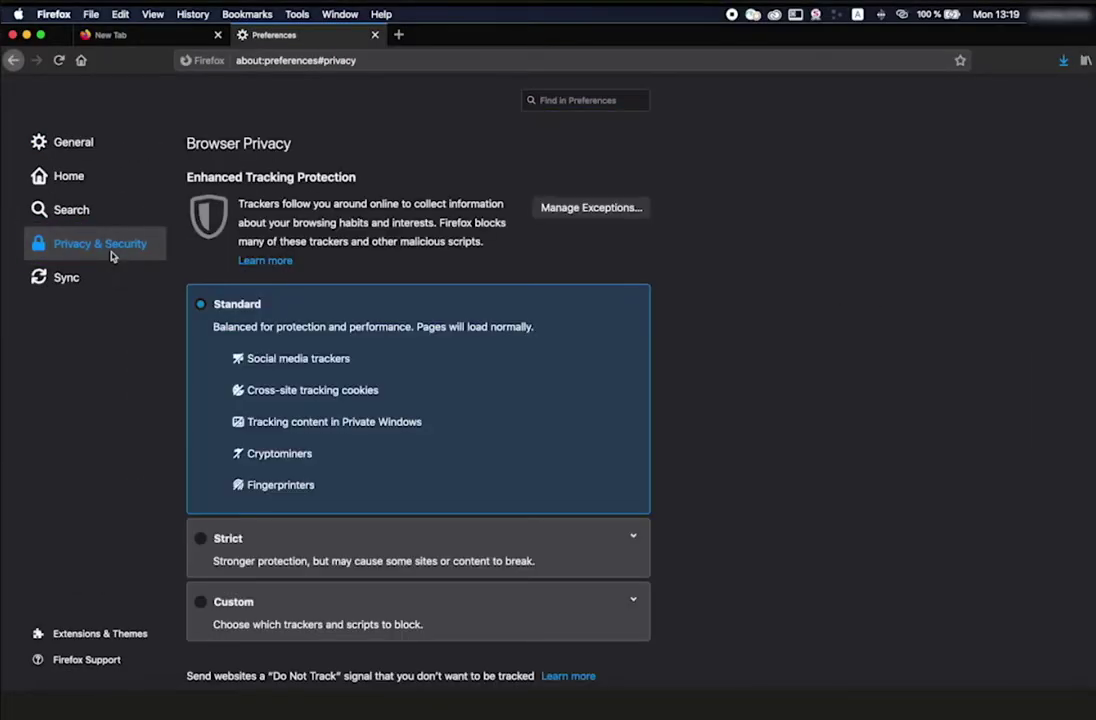
scroll(768, 344, "down", 15)
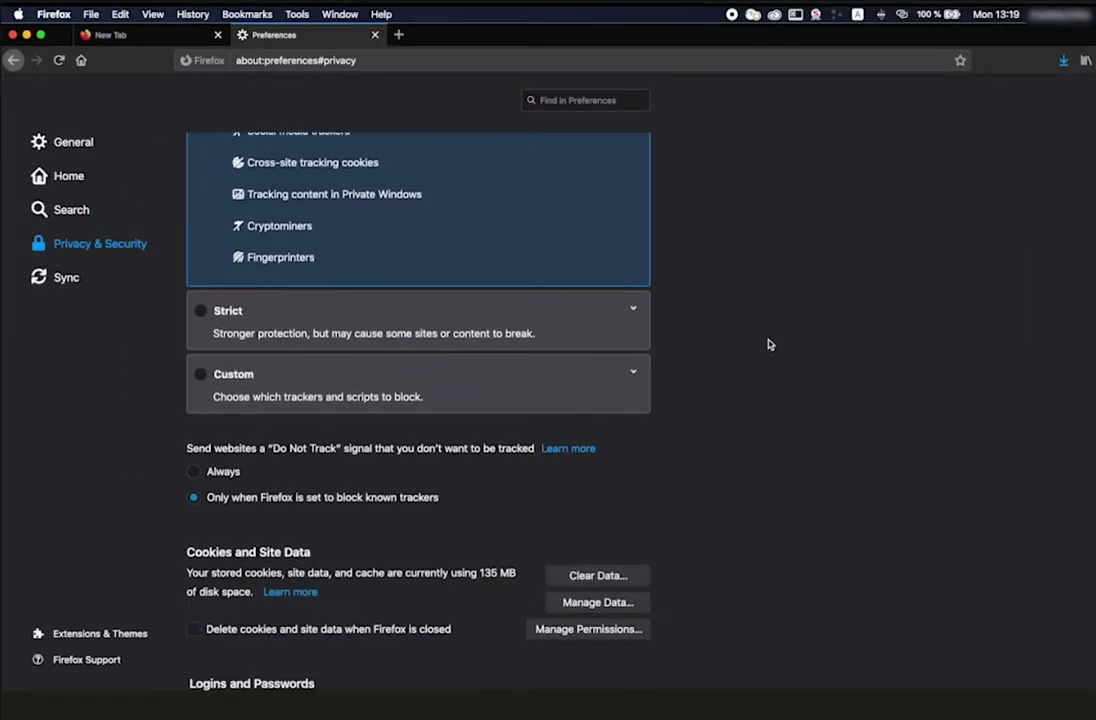
scroll(768, 344, "down", 4)
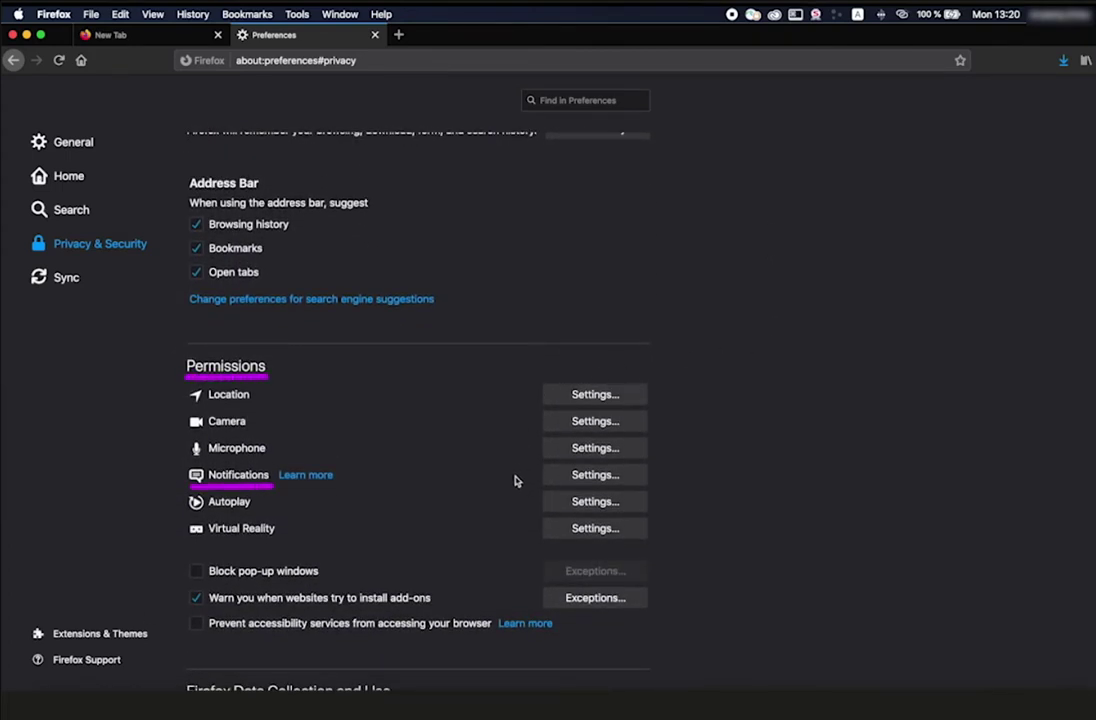
left_click(595, 476)
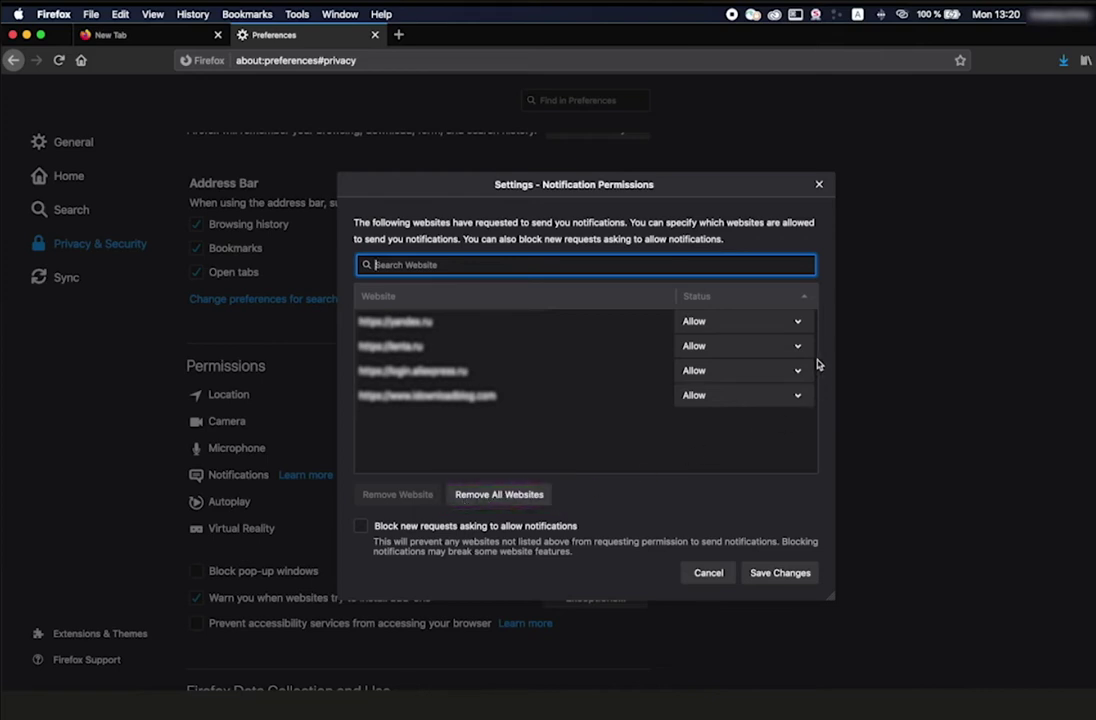
Block notifications from all four listed websites and block new requests asking to allow notifications, saving the changes.
left_click(796, 322)
left_click(790, 336)
left_click(797, 345)
left_click(790, 360)
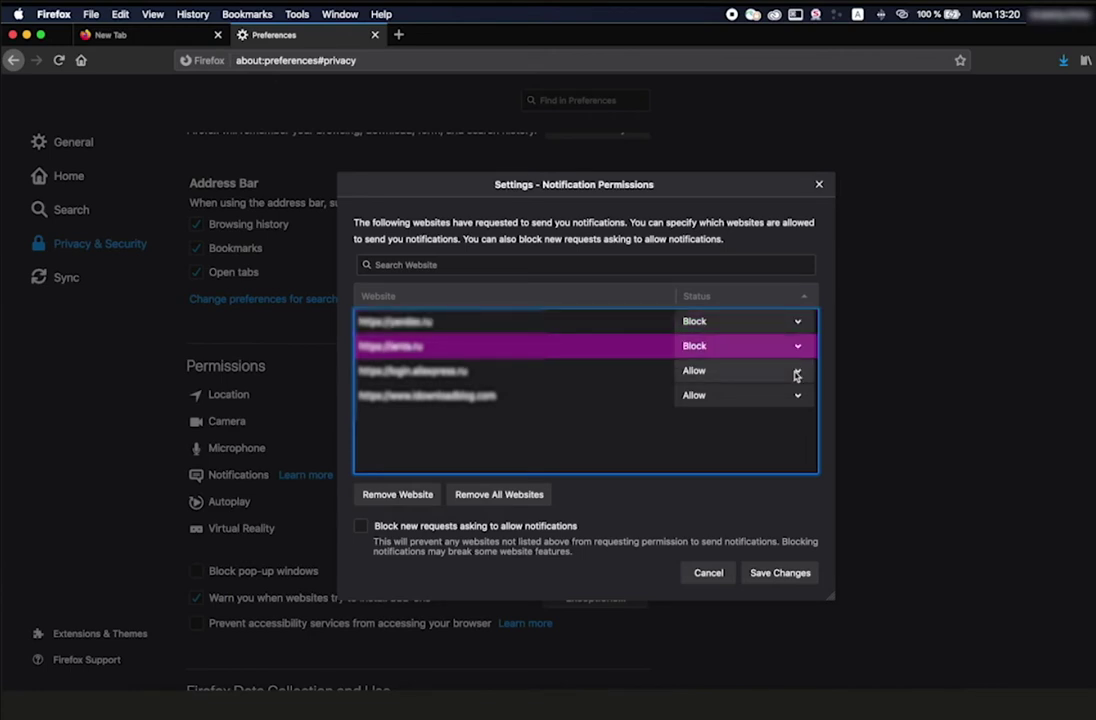
left_click(796, 374)
left_click(788, 384)
left_click(790, 396)
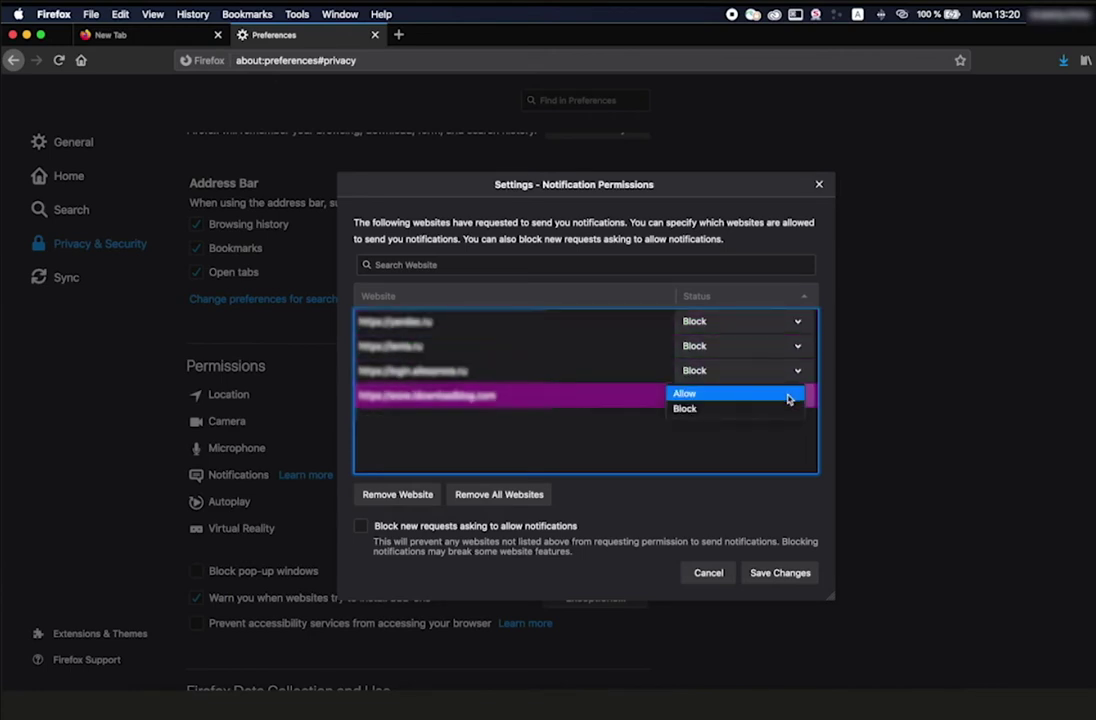
left_click(783, 407)
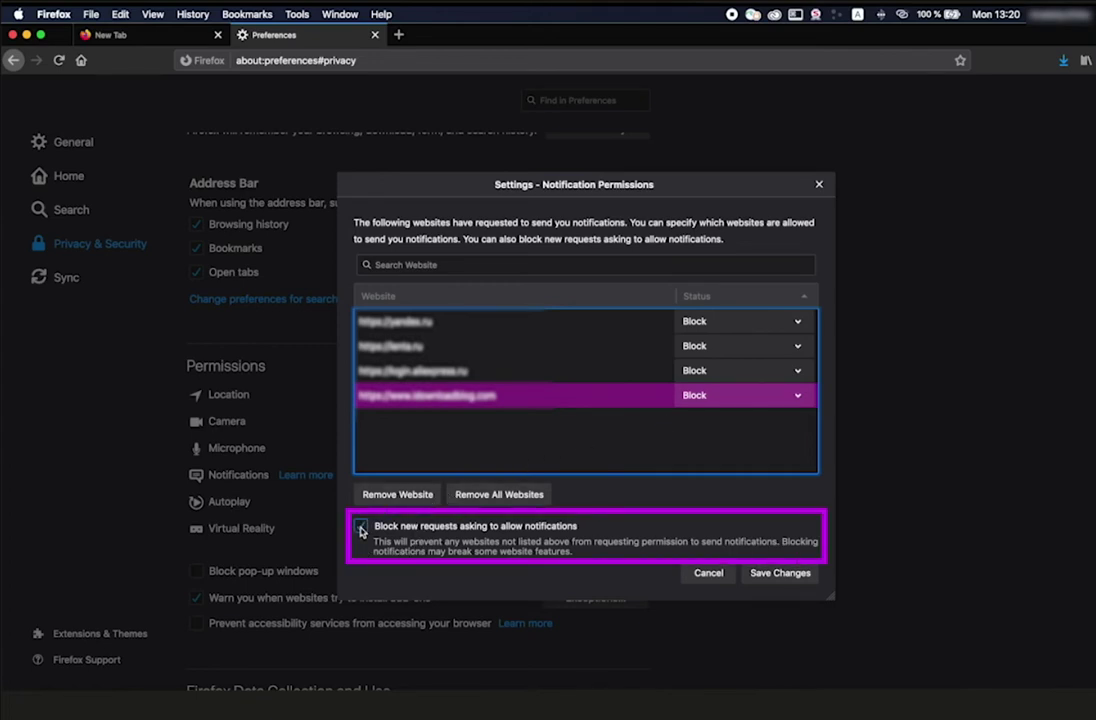
left_click(780, 573)
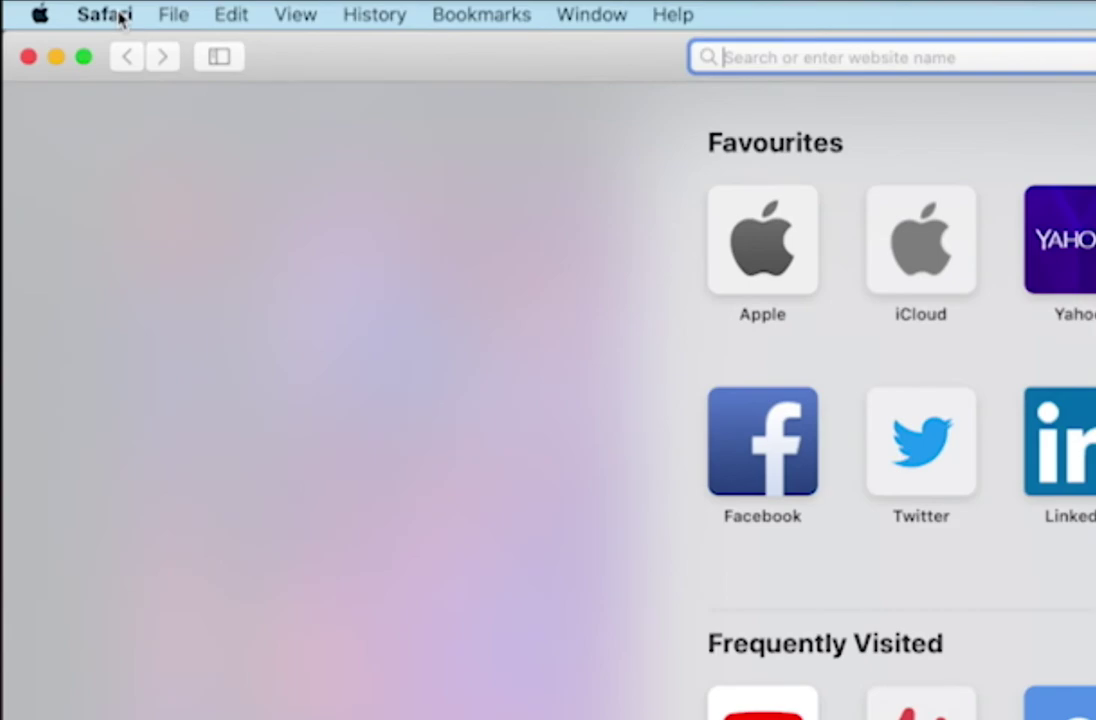
In Safari, open the Notifications list in the Websites preferences.
left_click(109, 60)
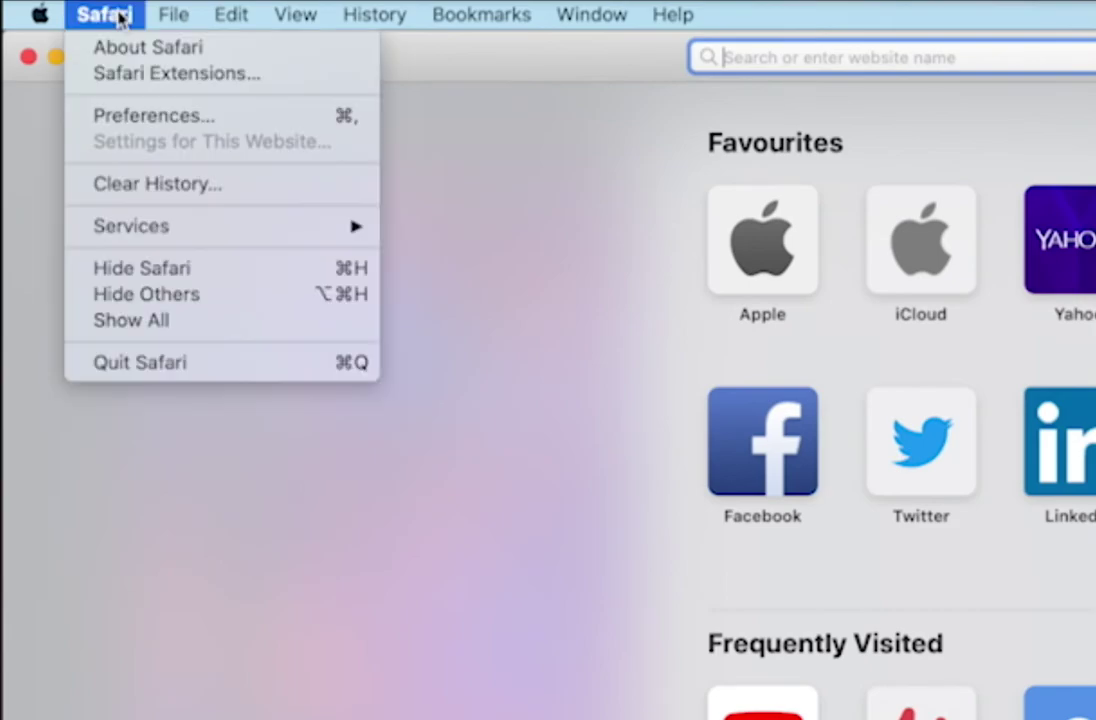
left_click(155, 117)
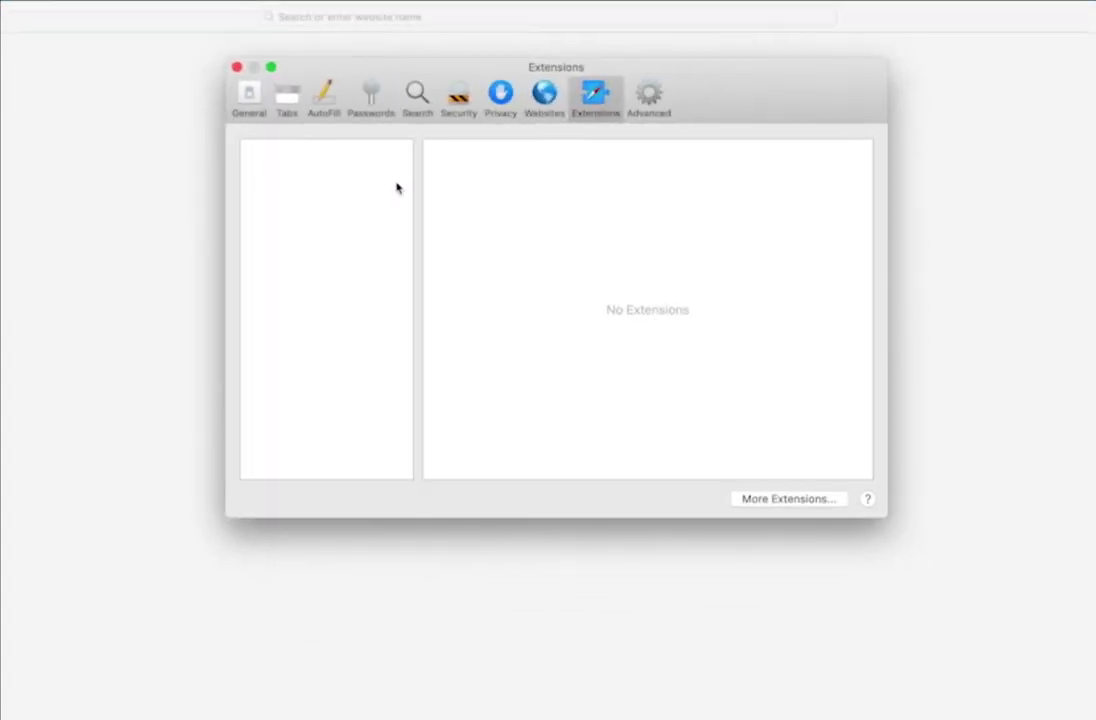
left_click(706, 117)
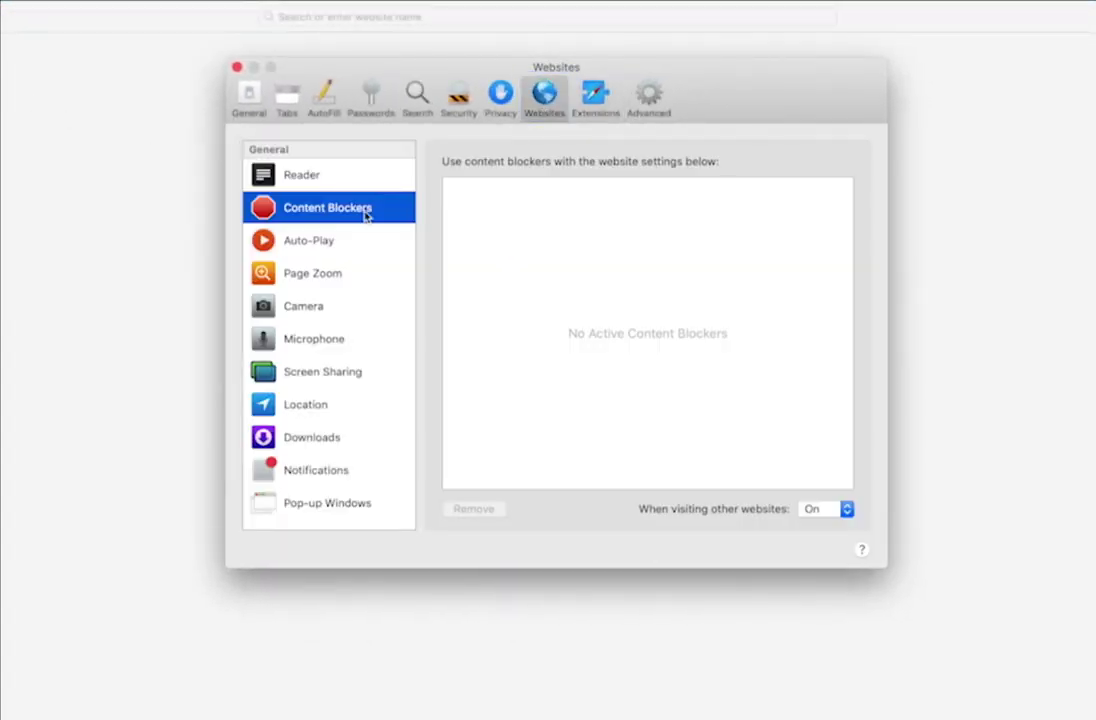
left_click(300, 470)
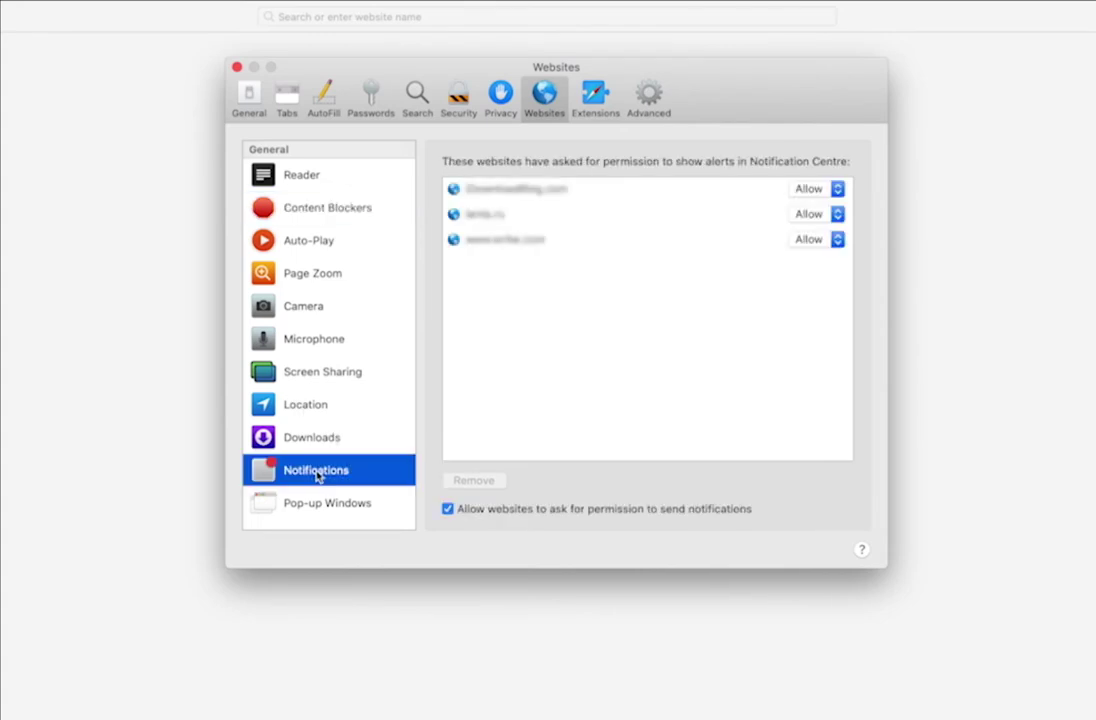
left_click(629, 335)
key("super+a")
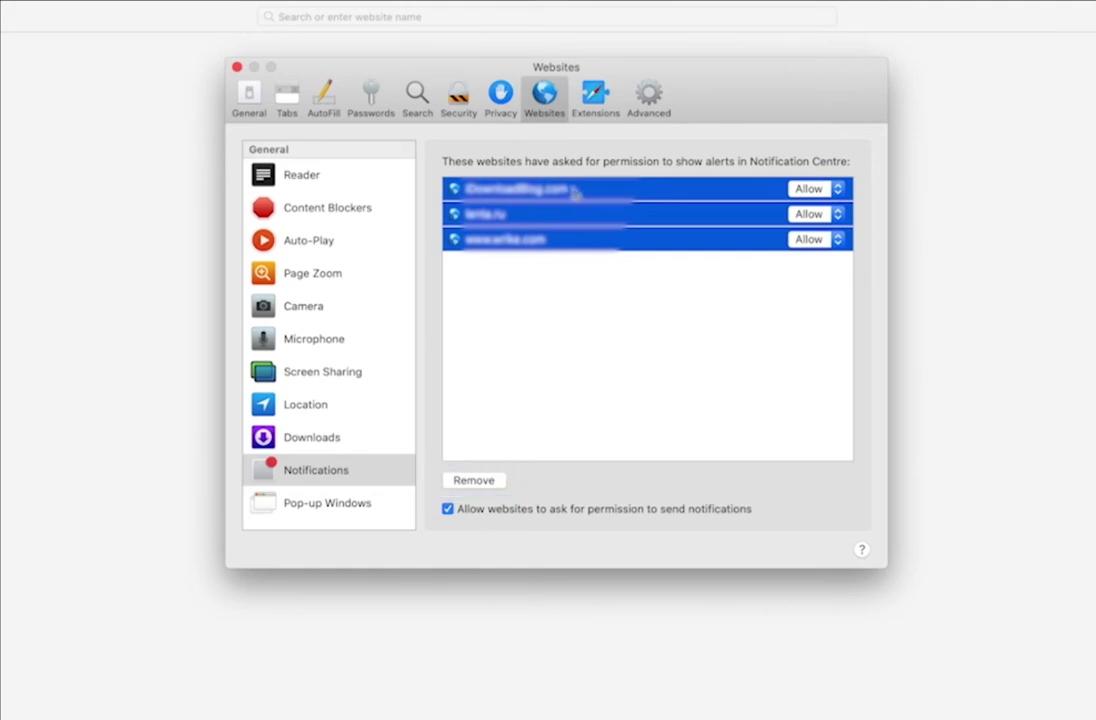
left_click(520, 188, "super")
left_click(550, 214, "super")
left_click(570, 234, "super")
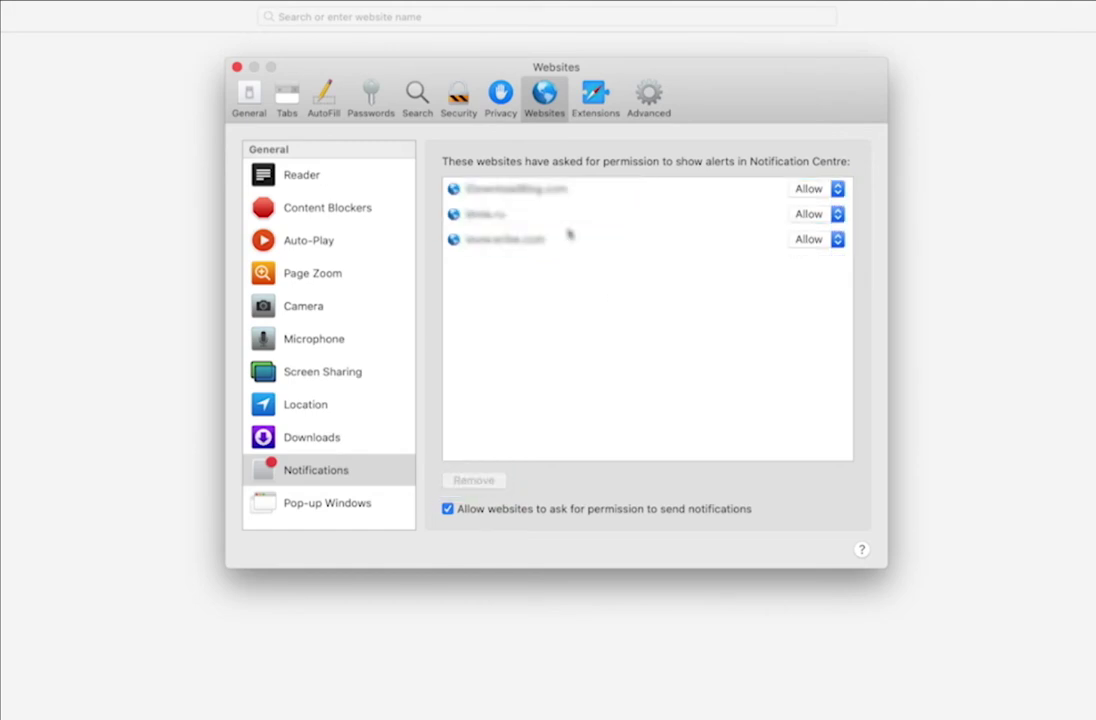
Revoke the notification permission of each of the three listed websites.
left_click(837, 188)
left_click(808, 204)
left_click(837, 214)
left_click(808, 228)
left_click(837, 239)
left_click(808, 254)
left_click(837, 189)
left_click(824, 205)
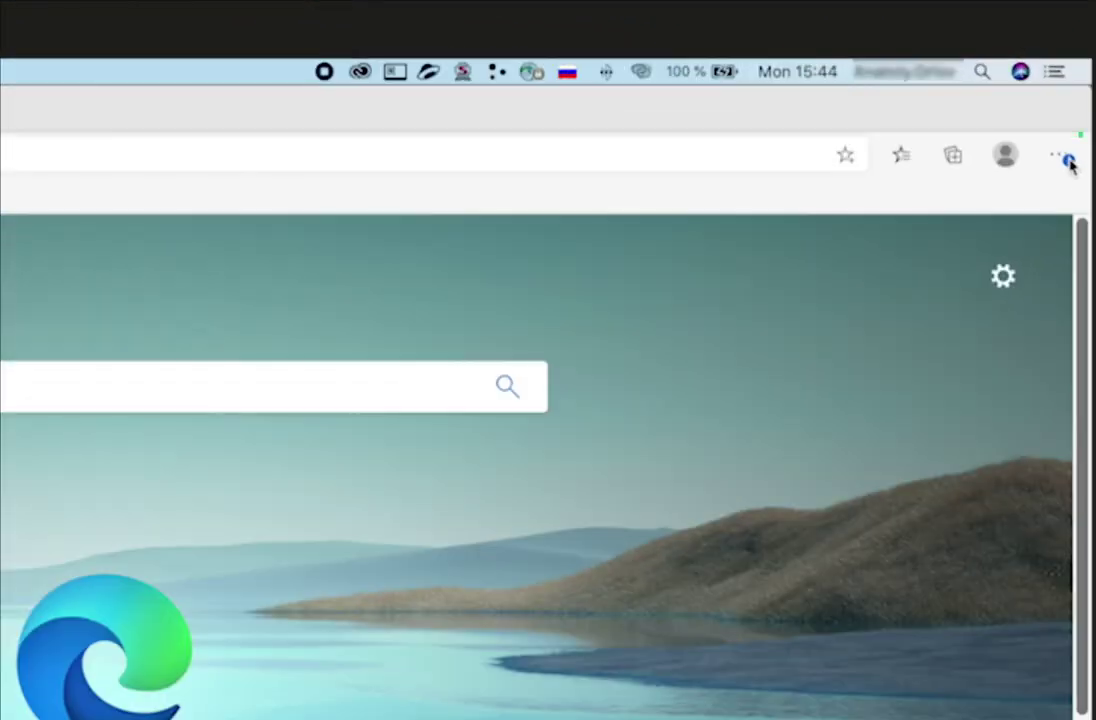
In Microsoft Edge, open the Notifications page of the site permissions settings.
left_click(1062, 156)
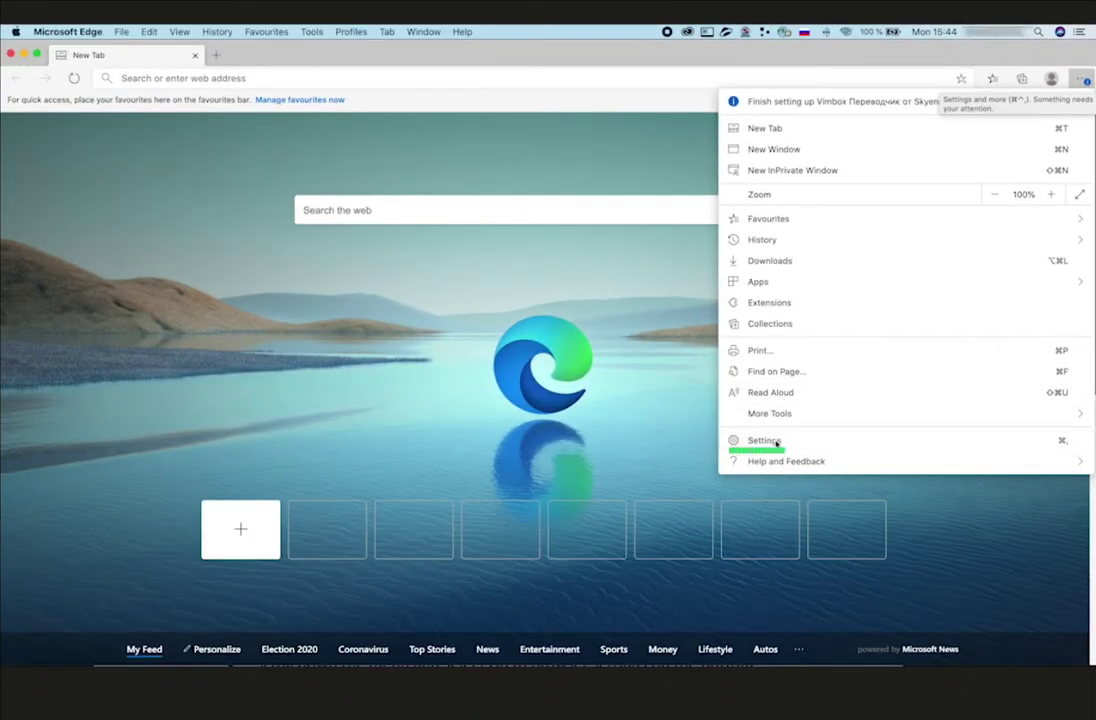
left_click(690, 549)
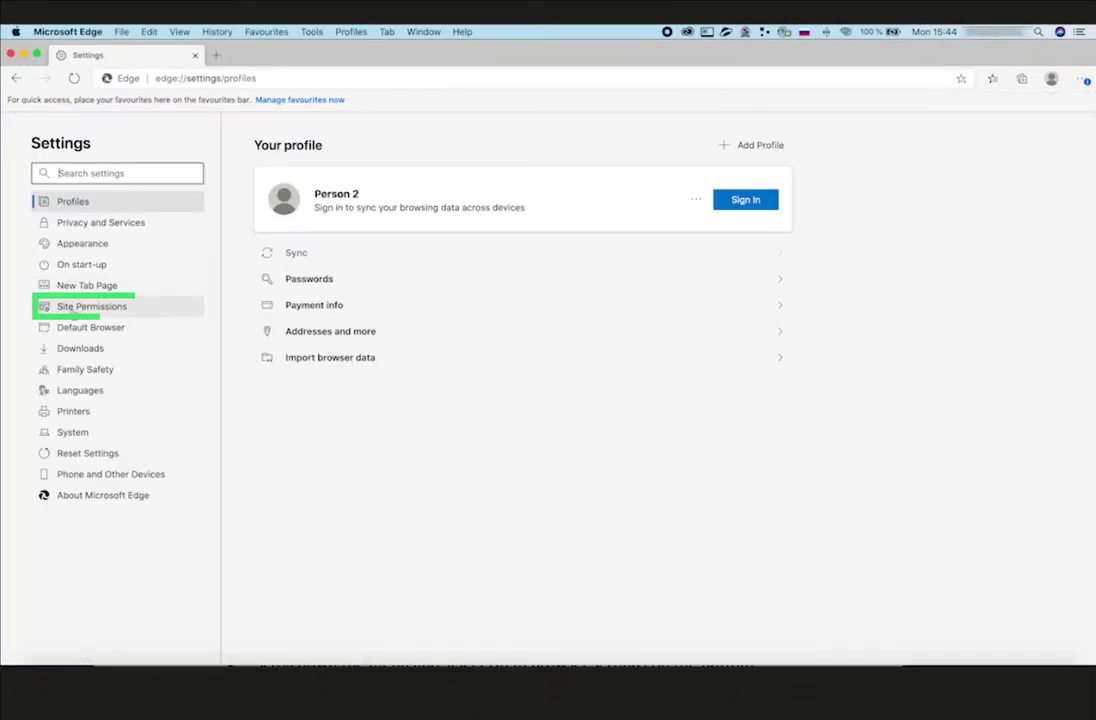
left_click(83, 313)
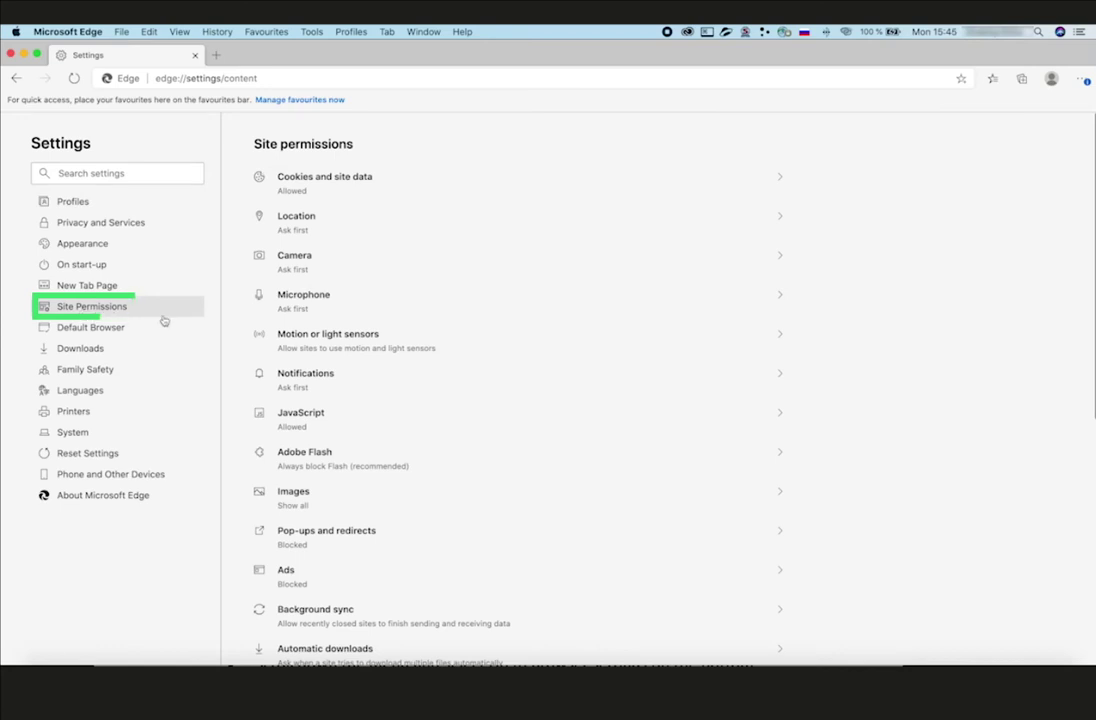
left_click(345, 384)
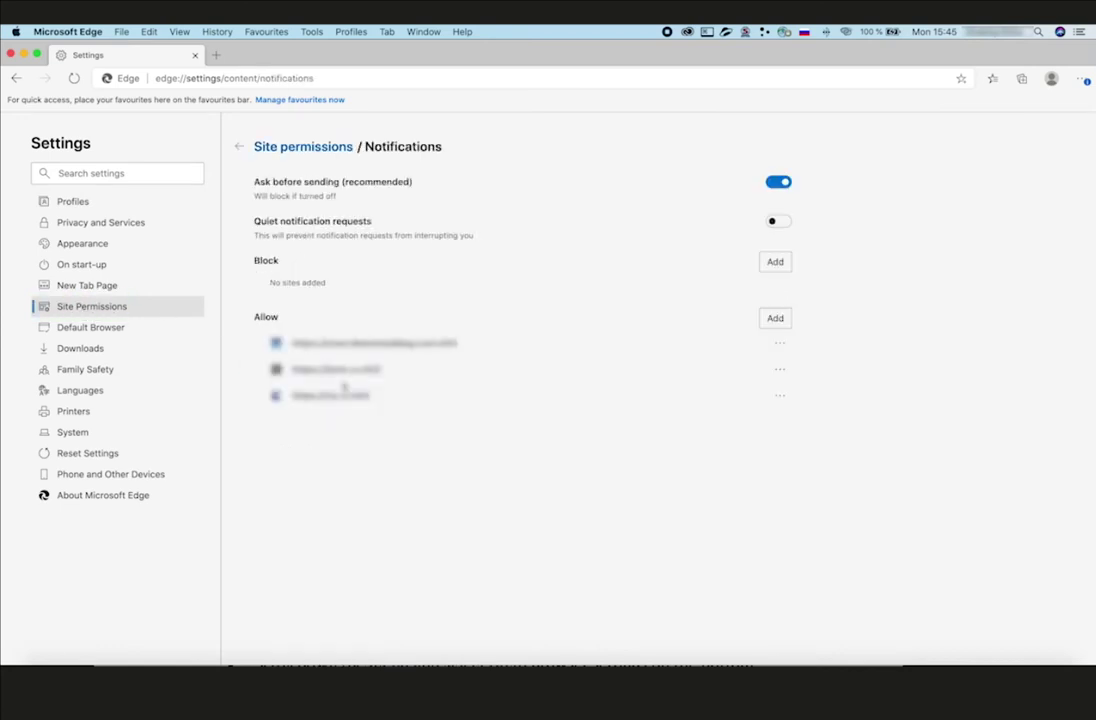
Block notifications from the three allowed sites and turn off Ask before sending.
left_click(782, 343)
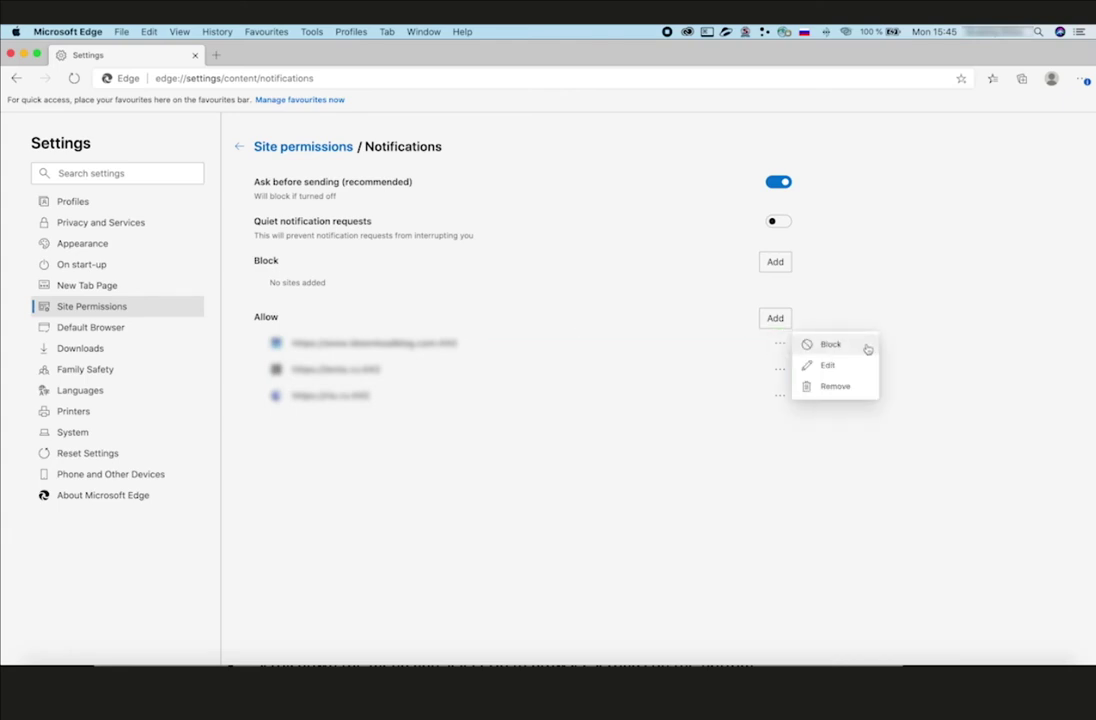
left_click(831, 344)
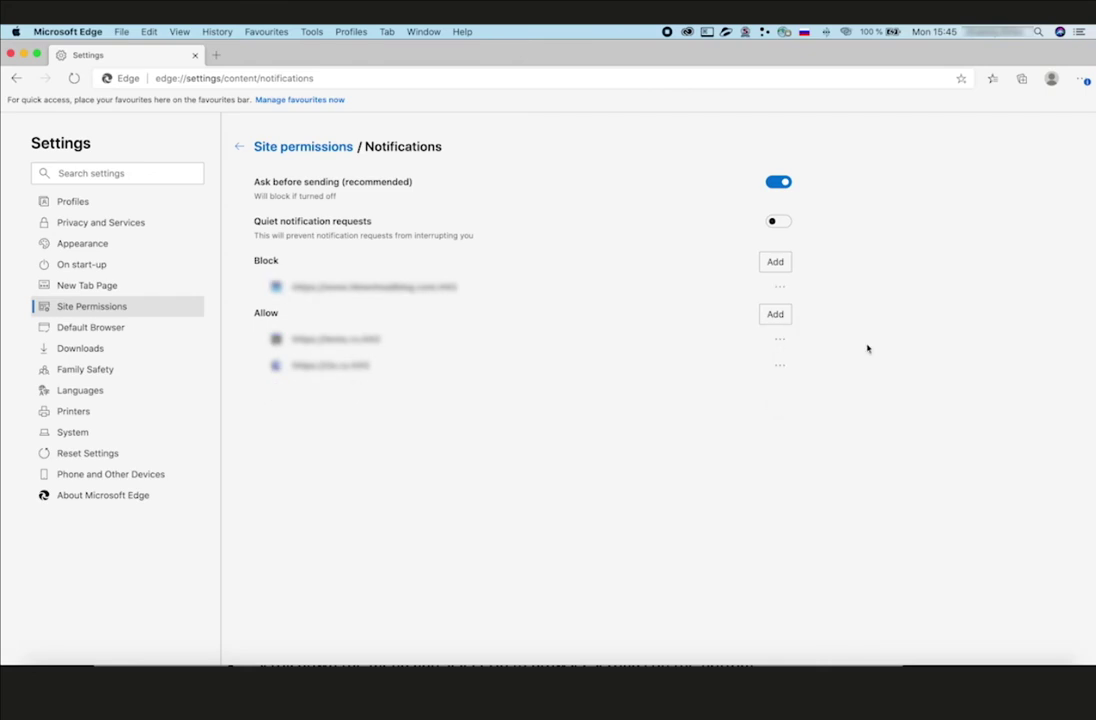
left_click(779, 339)
left_click(829, 340)
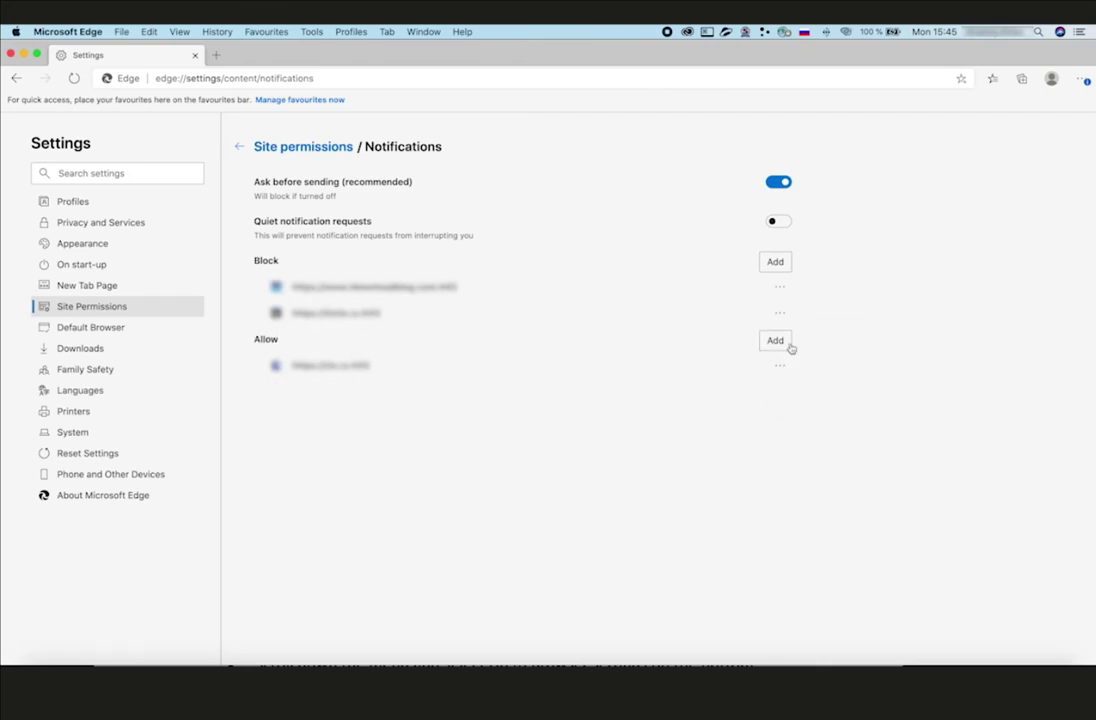
left_click(781, 365)
left_click(830, 367)
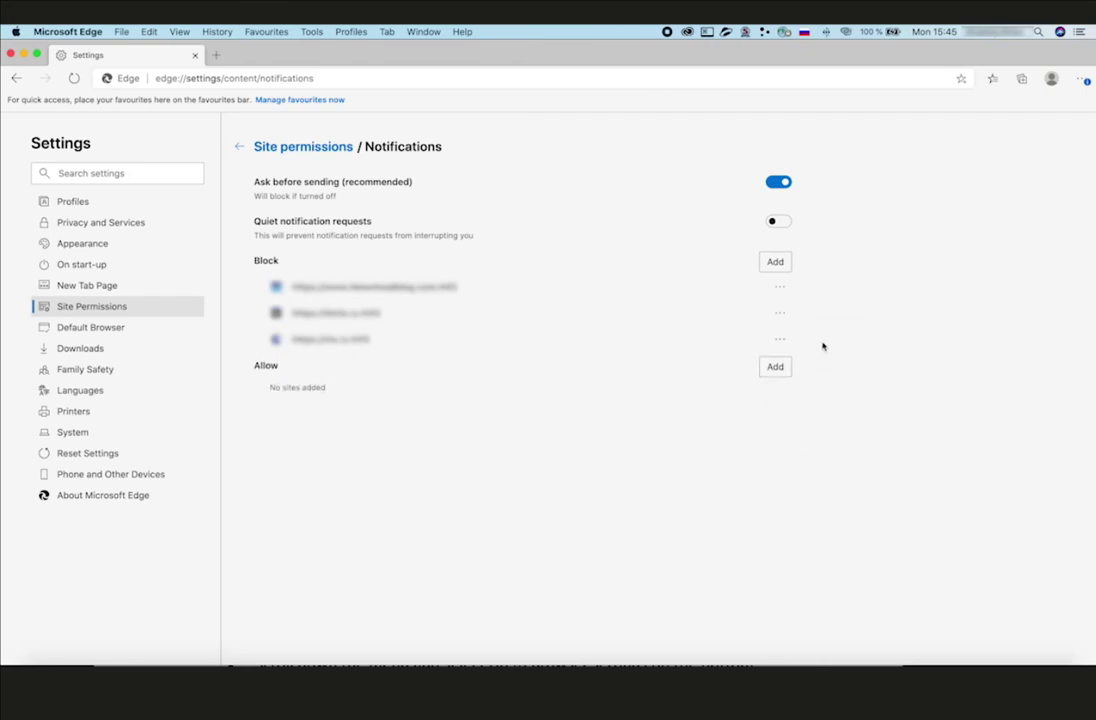
left_click(781, 183)
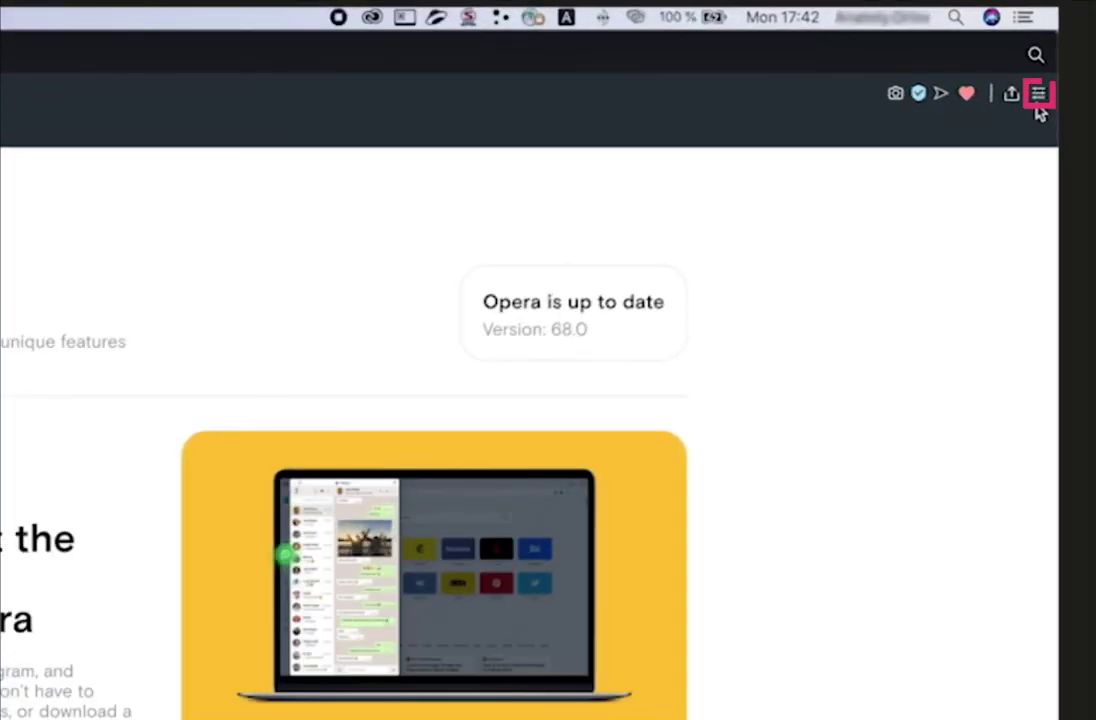
In Opera, open the full browser settings and go to Notifications in the Privacy & security site settings.
left_click(1029, 97)
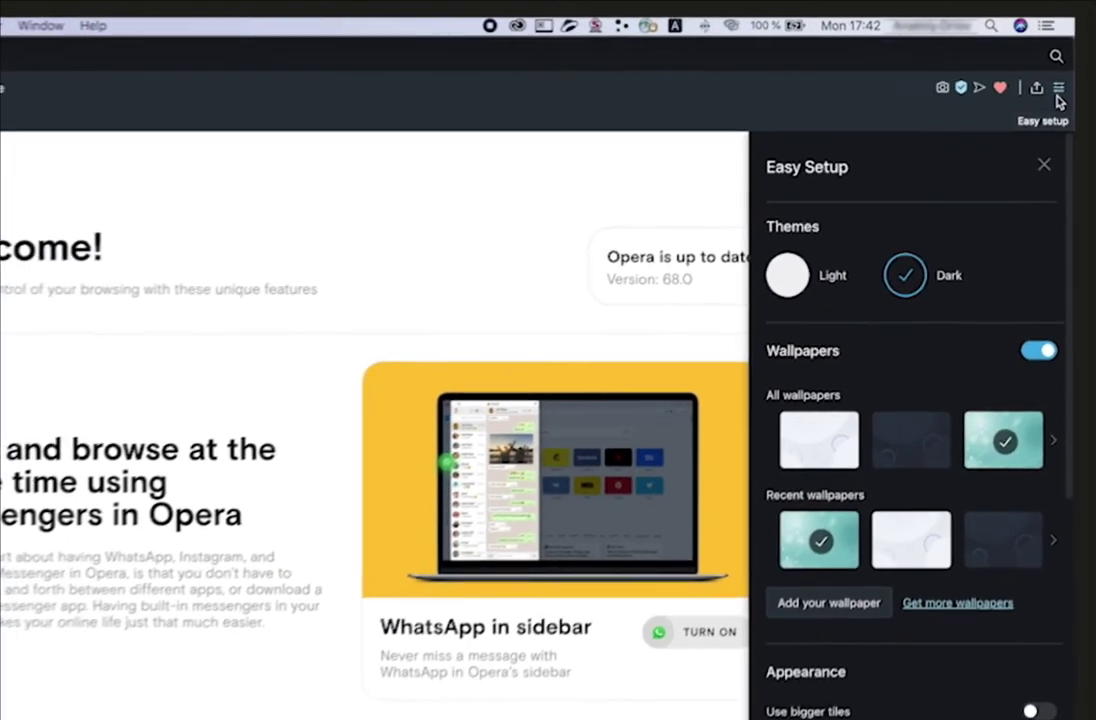
scroll(1090, 325, "down", 10)
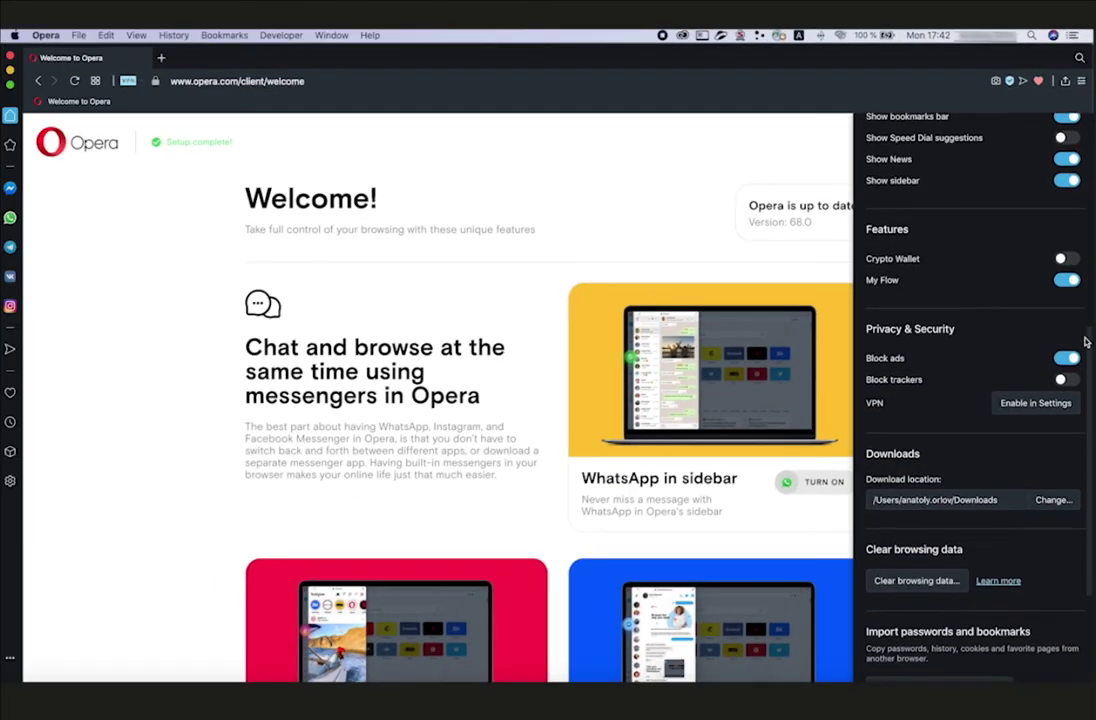
left_click(948, 664)
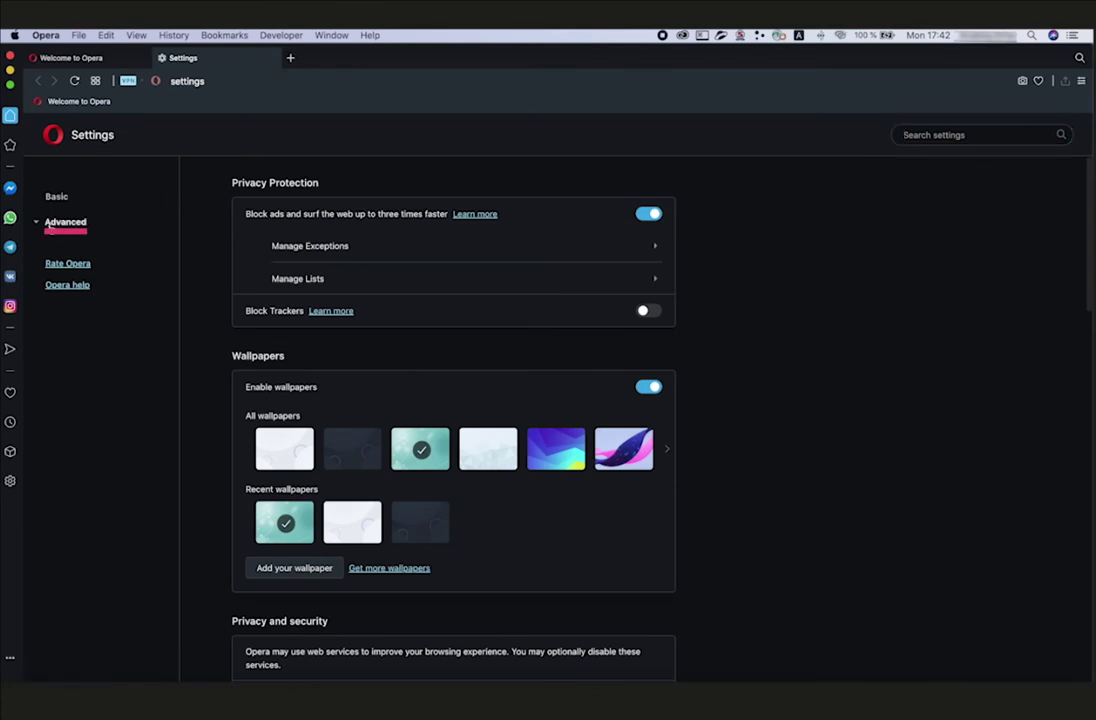
left_click(88, 231)
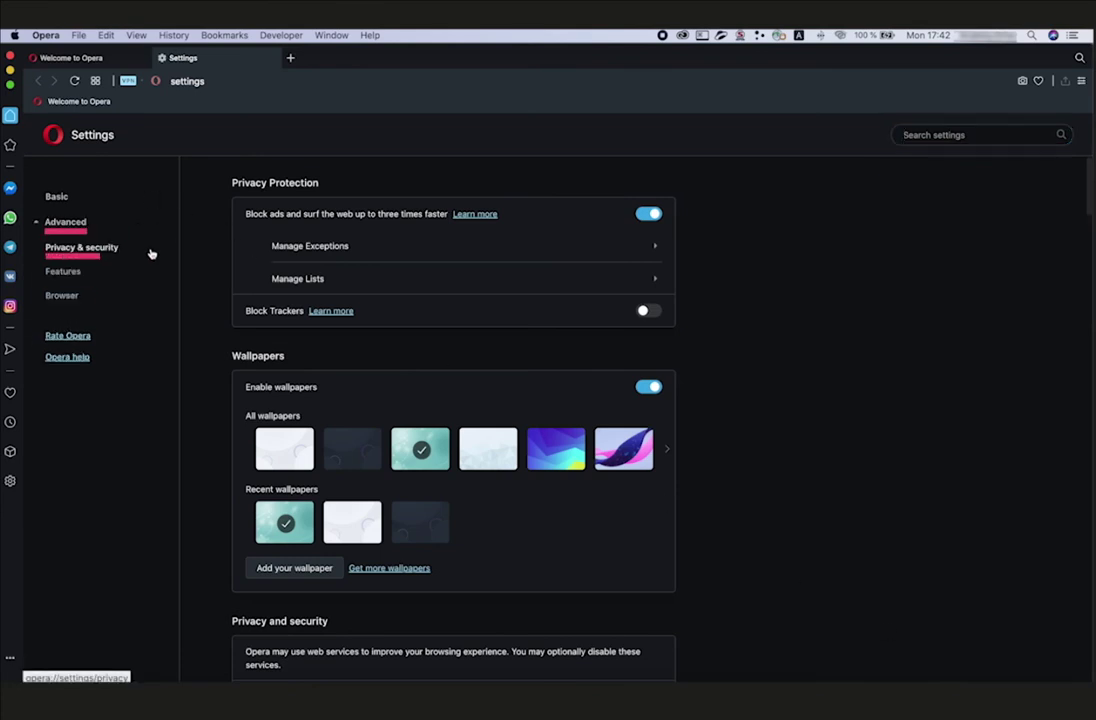
left_click(90, 248)
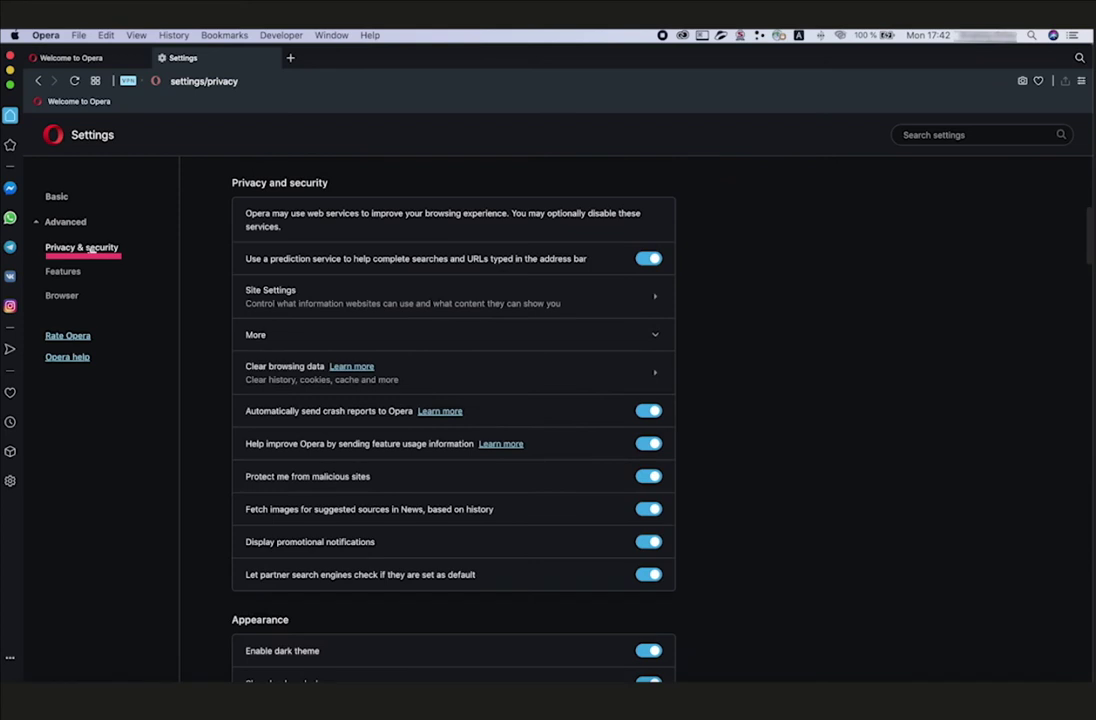
left_click(578, 303)
scroll(545, 318, "down", 2)
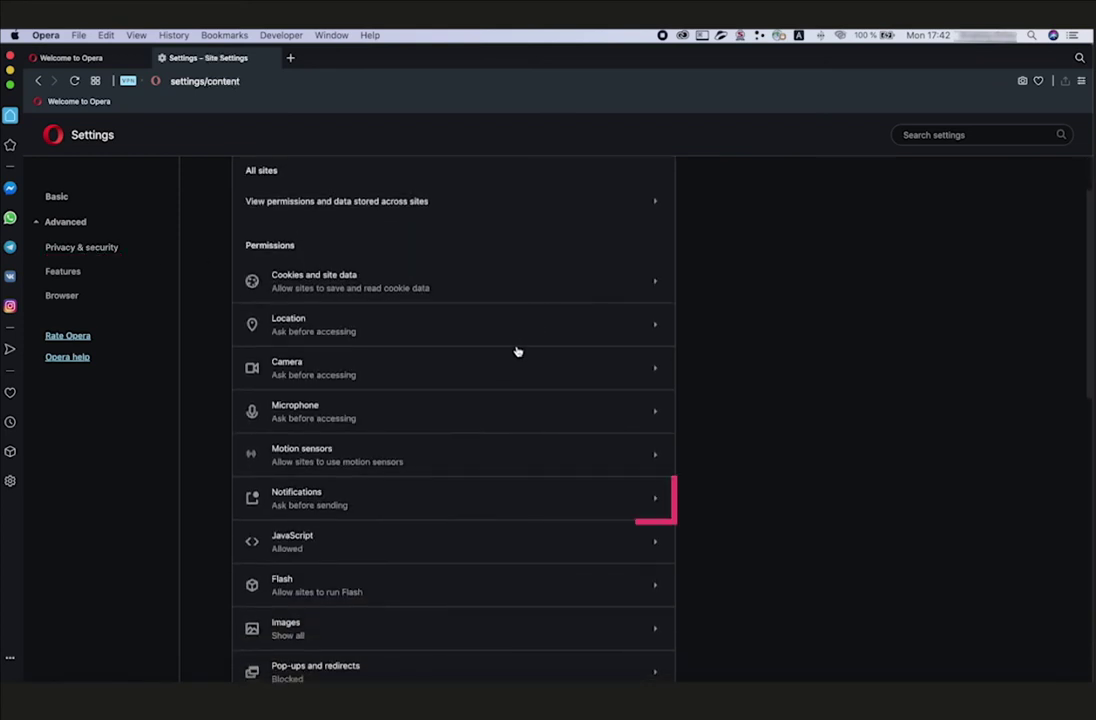
left_click(346, 503)
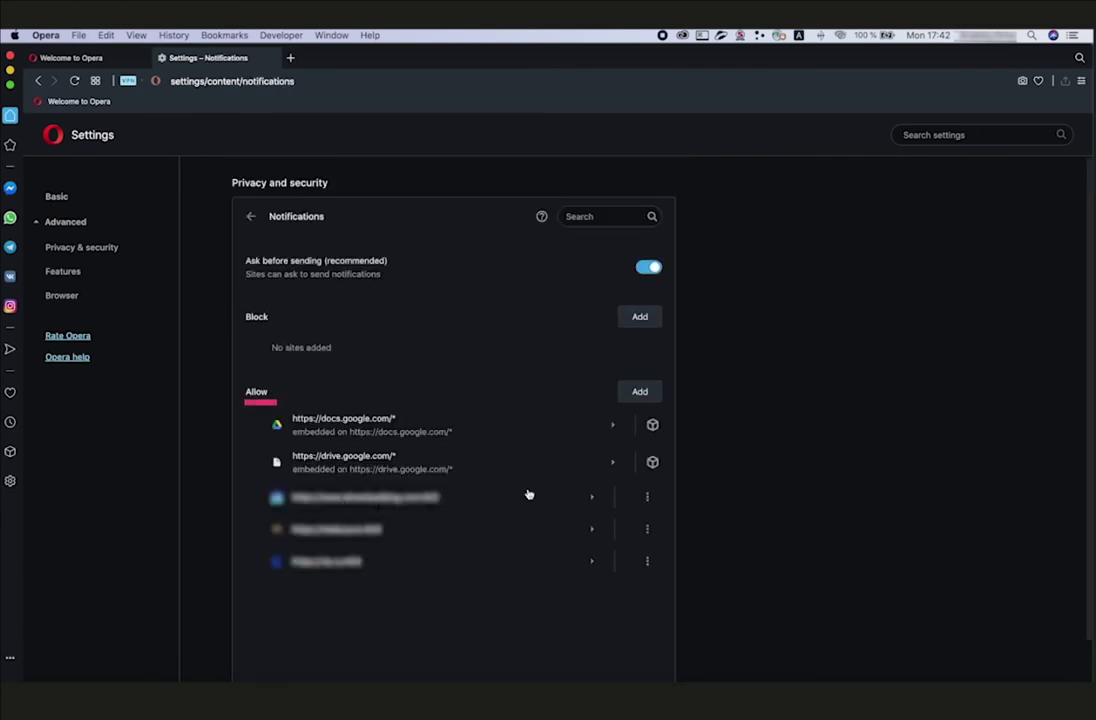
Block the three removable allowed sites below the Google Docs and Drive entries and turn off Ask before sending.
left_click(647, 498)
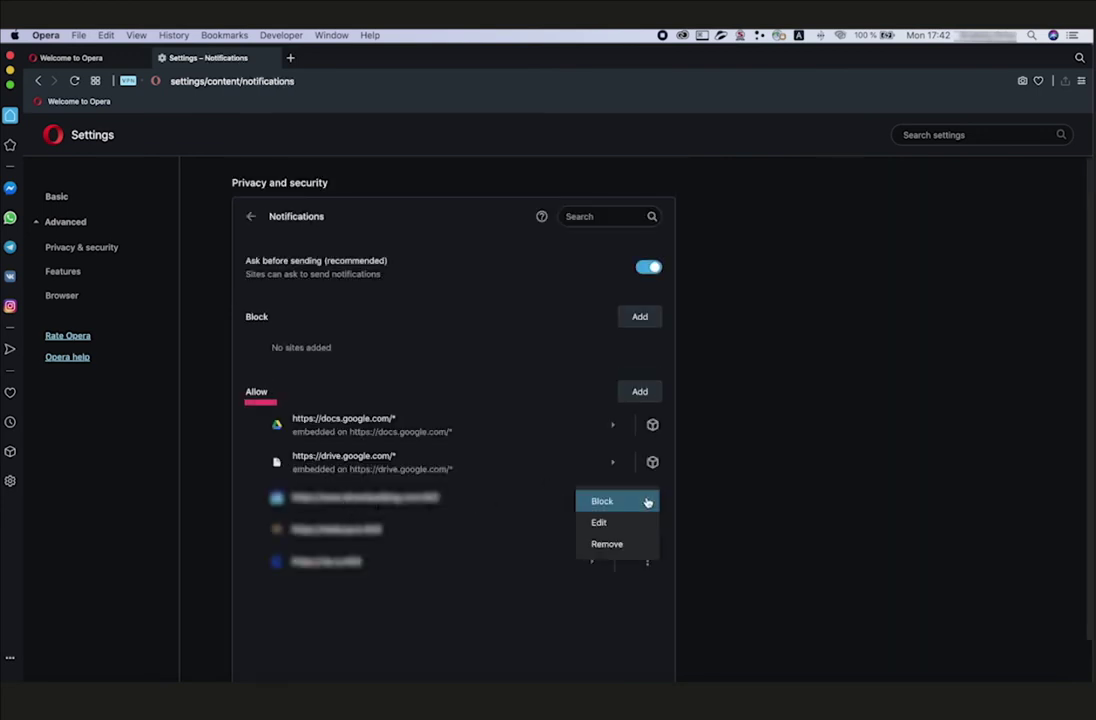
left_click(628, 509)
left_click(647, 503)
left_click(647, 506)
left_click(650, 530)
left_click(642, 533)
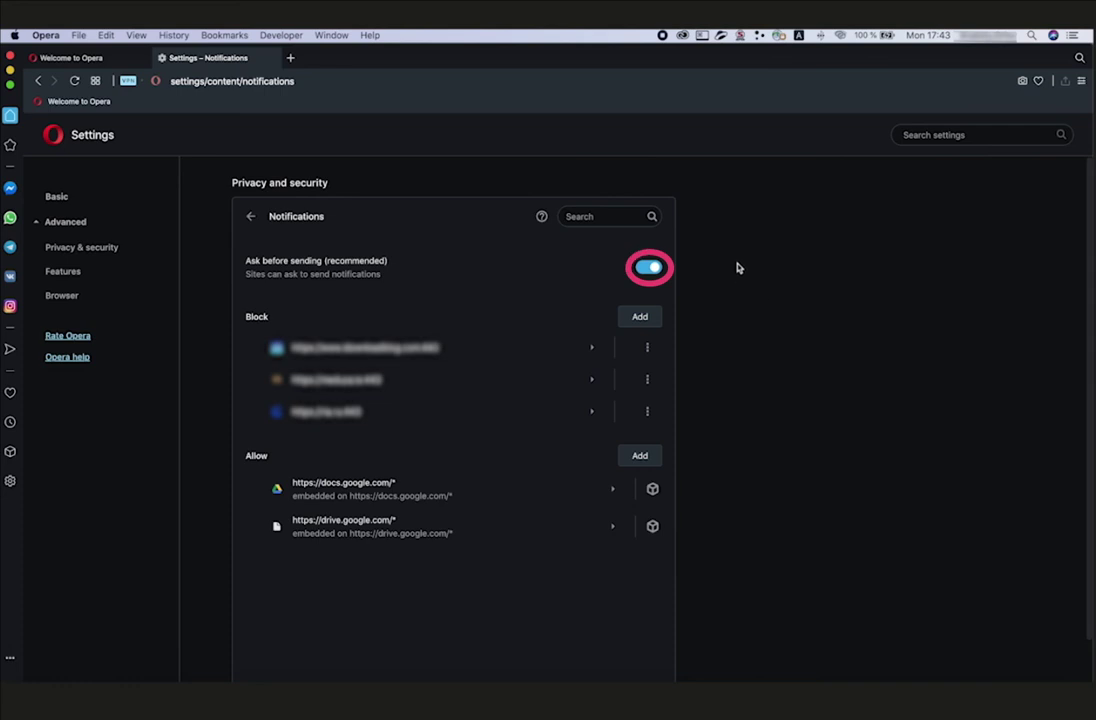
left_click(656, 269)
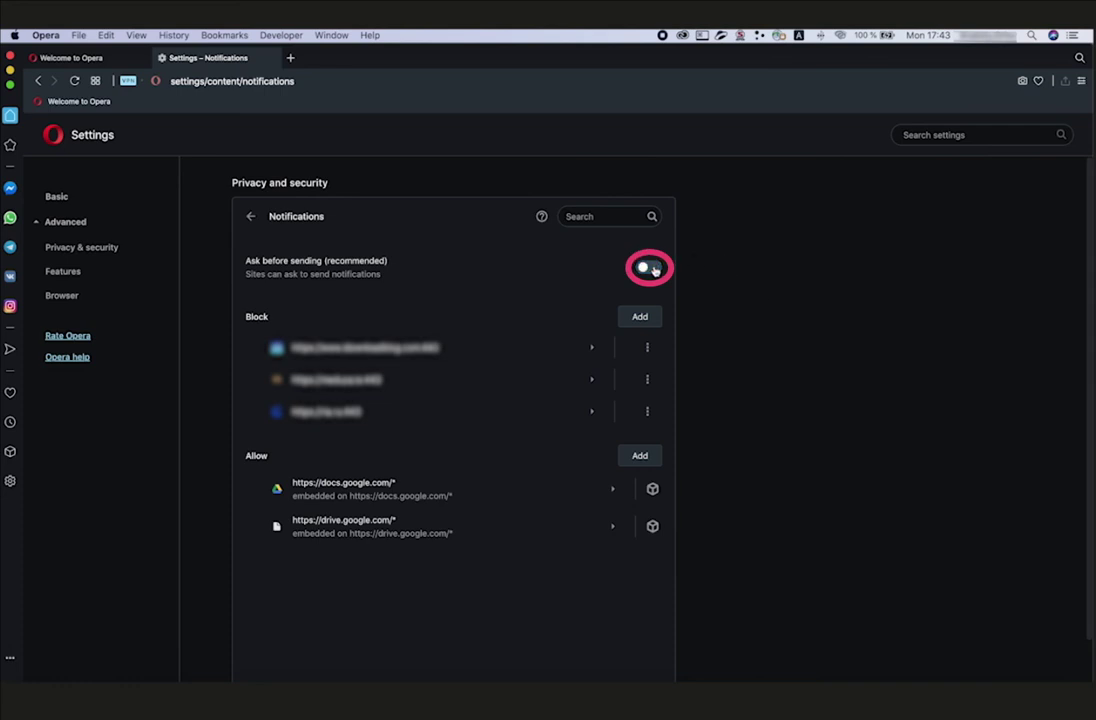